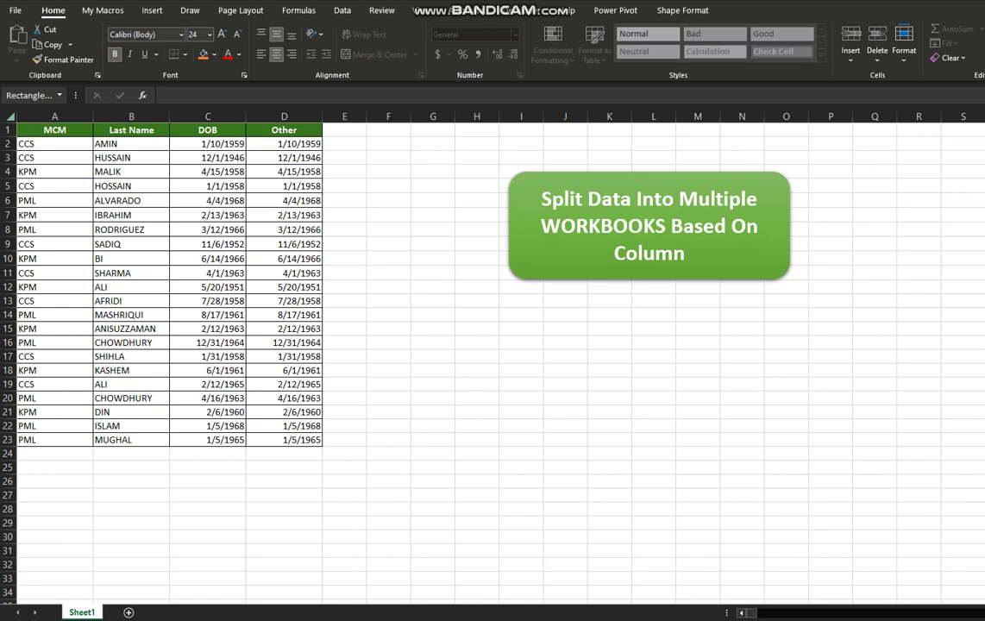
Try to run the macro attached to the green "Split Data Into Multiple WORKBOOKS Based On Column" shape
left_click(649, 225)
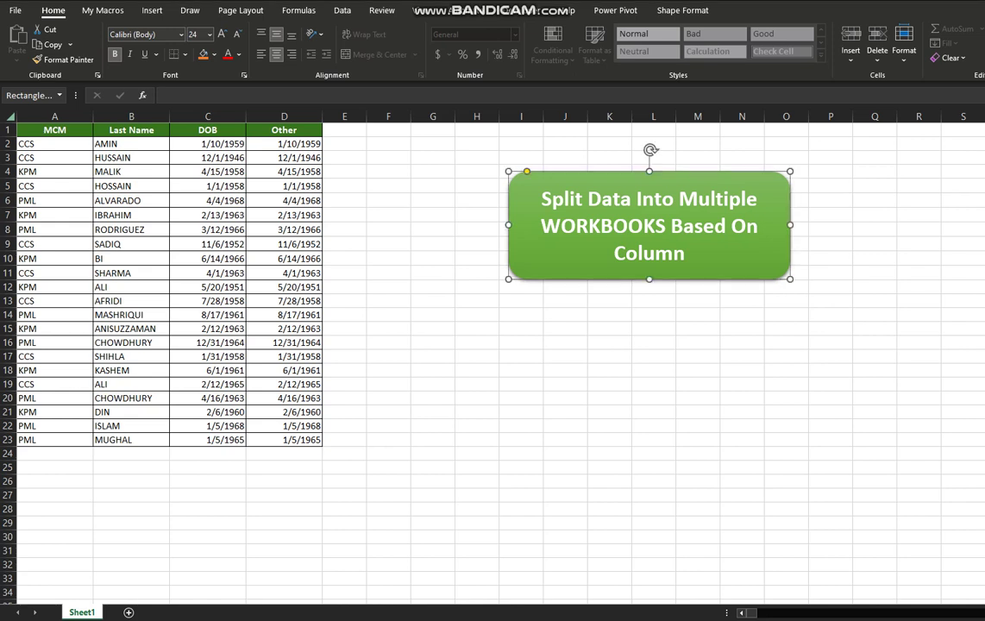
left_click(565, 287)
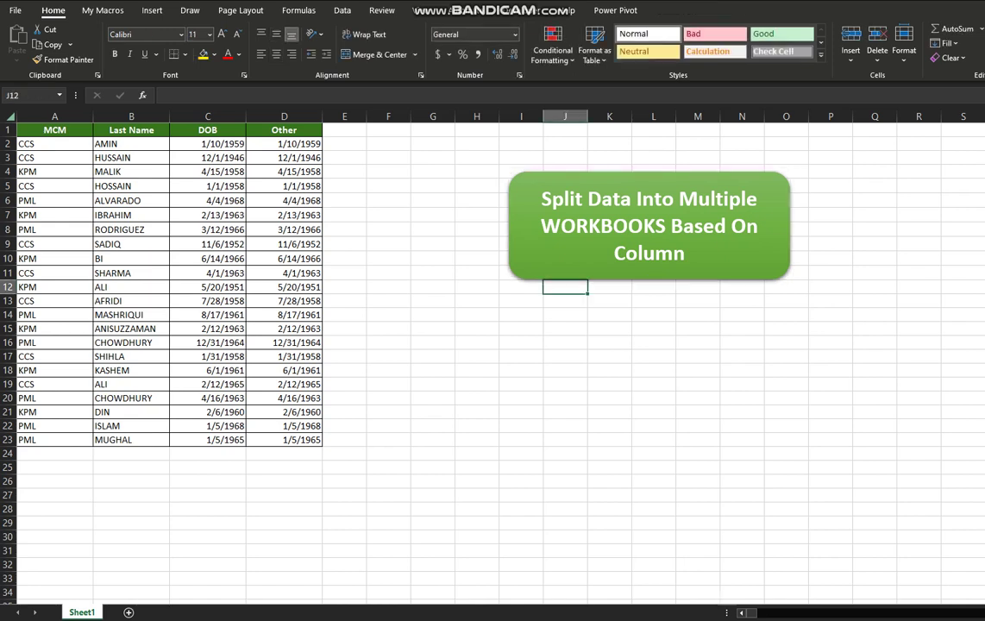
left_click(648, 225)
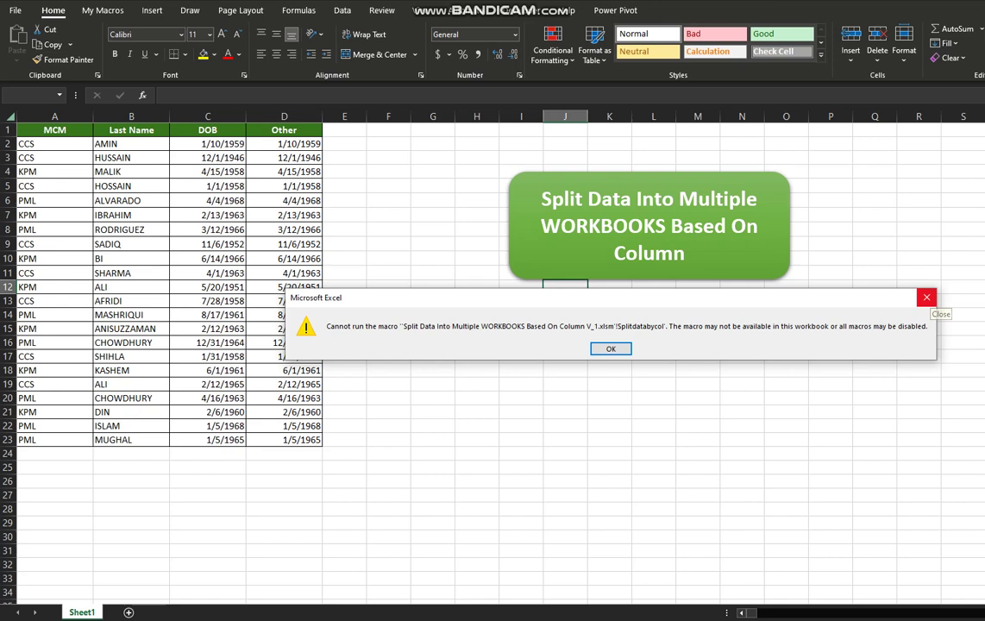
left_click(926, 297)
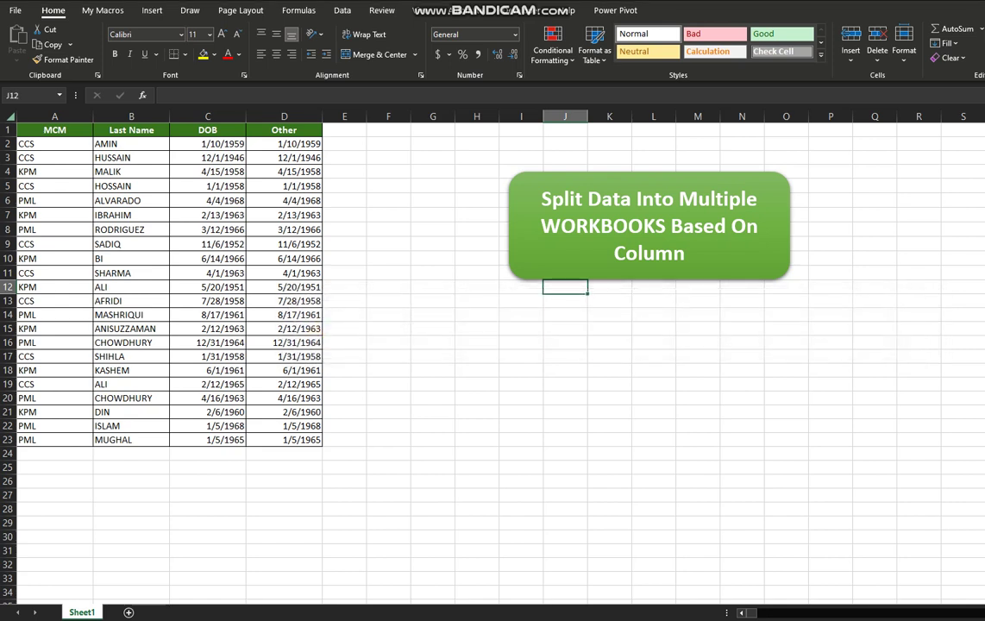
Assign the SplitDataByColumn macro to the green "Split Data Into Multiple WORKBOOKS Based On Column" shape
right_click(662, 232)
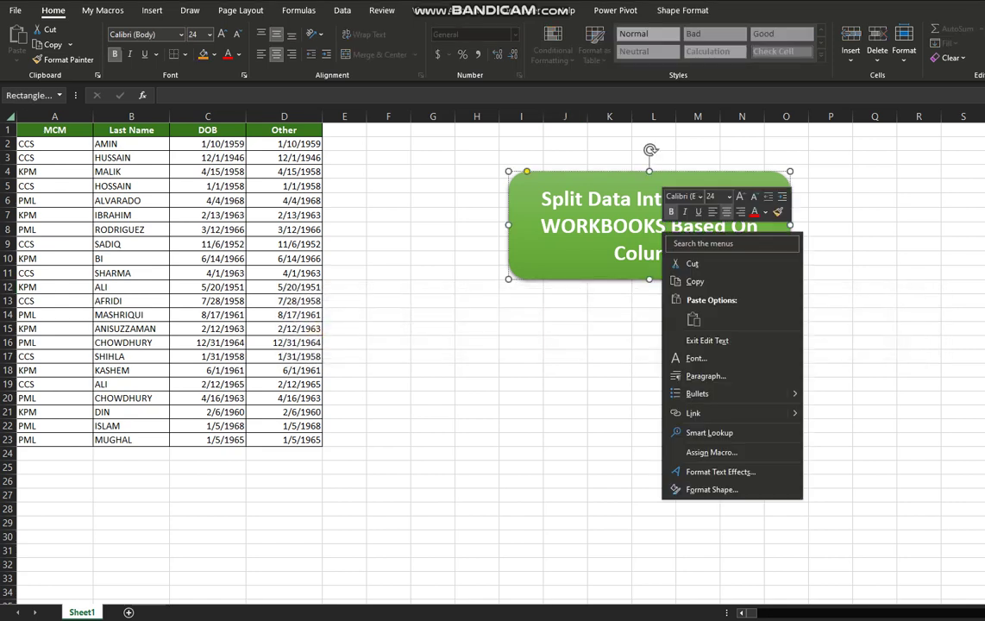
left_click(711, 452)
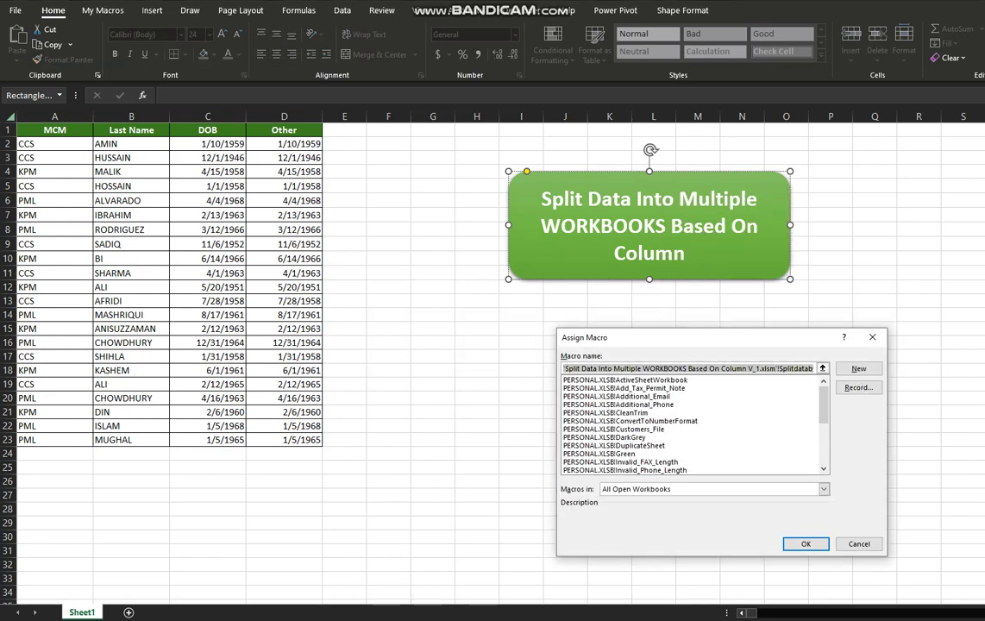
left_click_drag(824, 406, 824, 448)
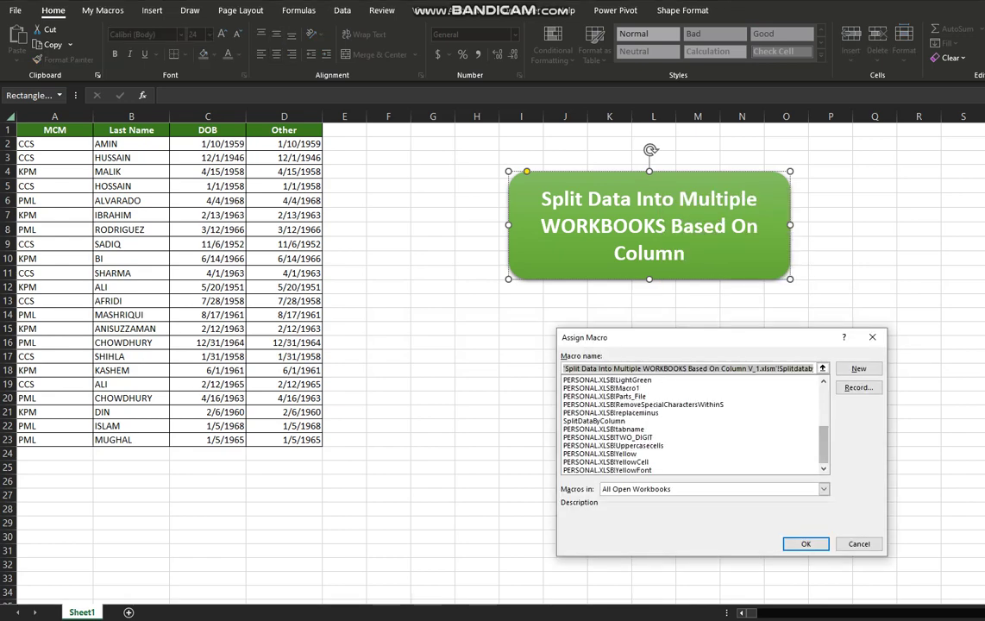
left_click(595, 420)
left_click(806, 544)
left_click(565, 371)
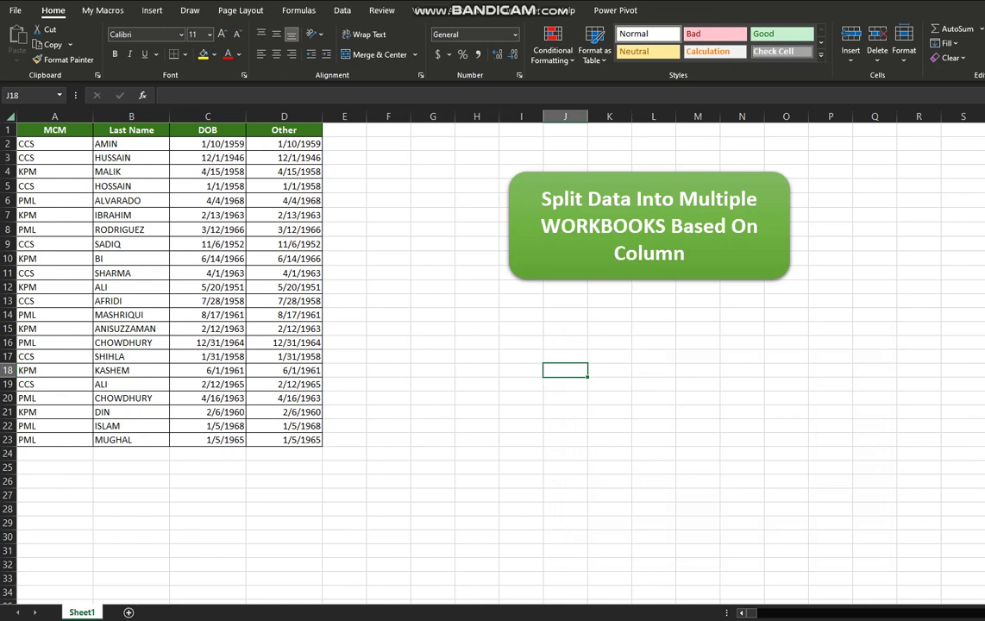
Run the macro from the green shape, using $1:$1 as header row and $A:$A as the column to split by
left_click(648, 226)
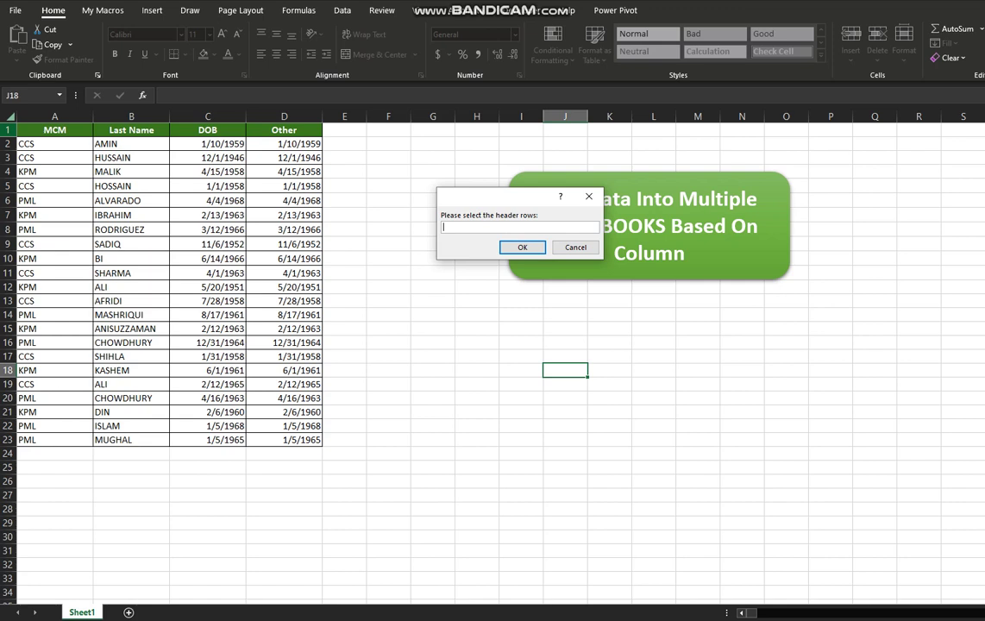
left_click(7, 130)
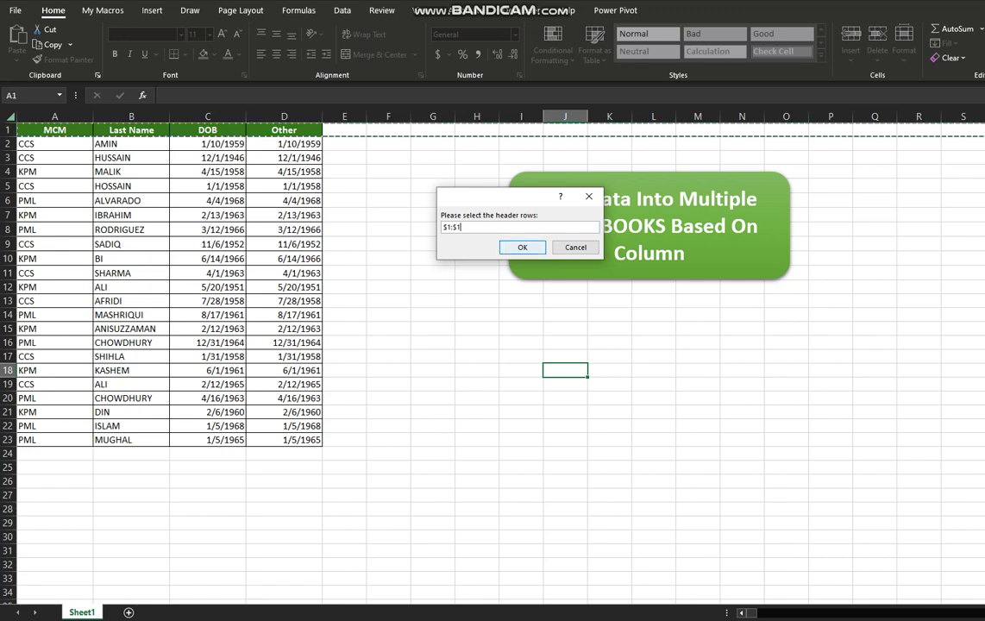
key("Return")
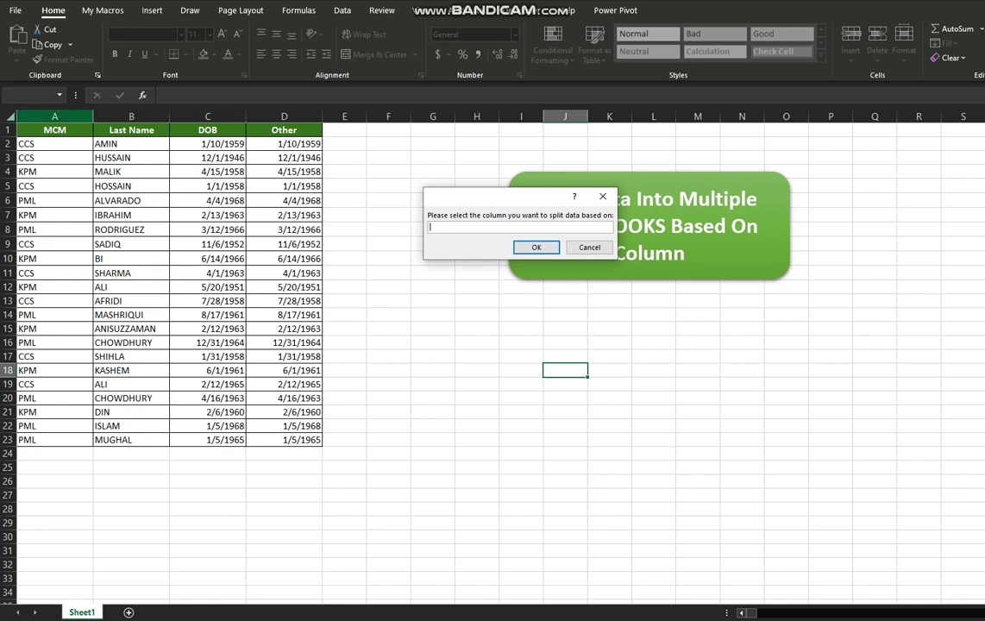
left_click(55, 116)
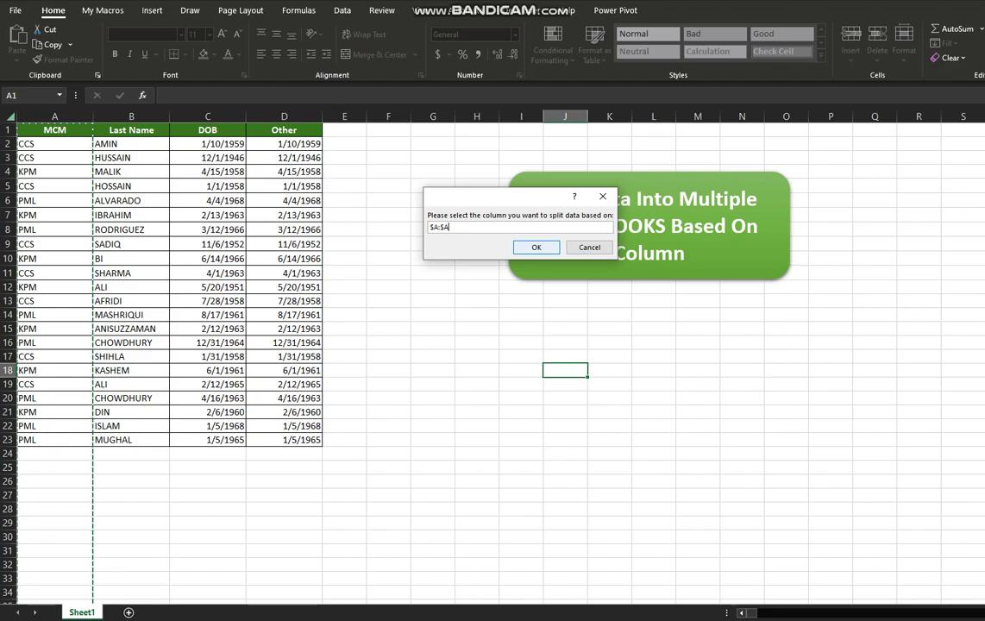
key("Return")
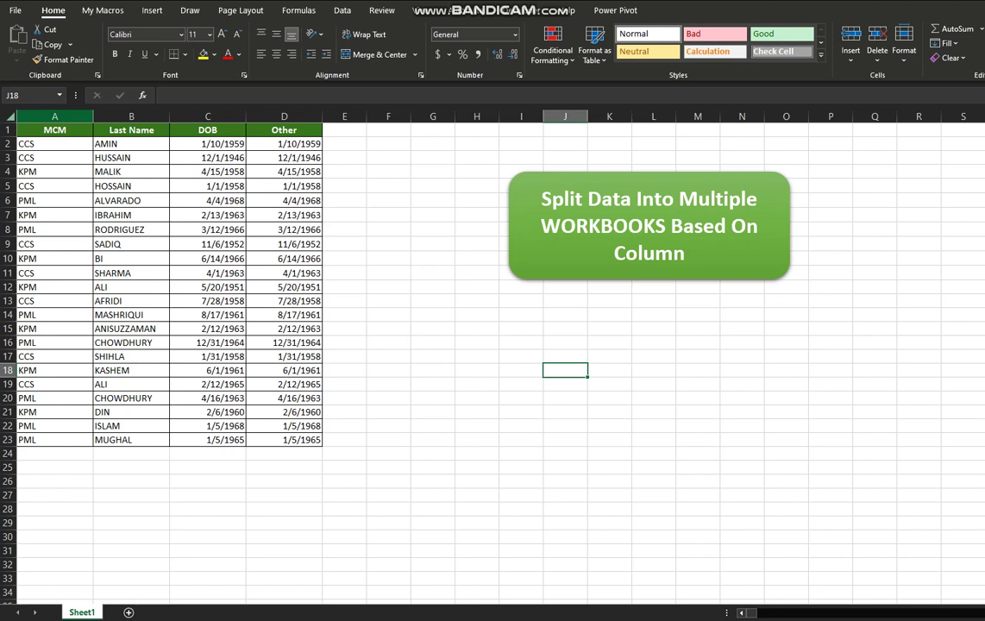
List the distinct MCM values in cell F5 with the formula =UNIQUE(A2:A23)
left_click(388, 186)
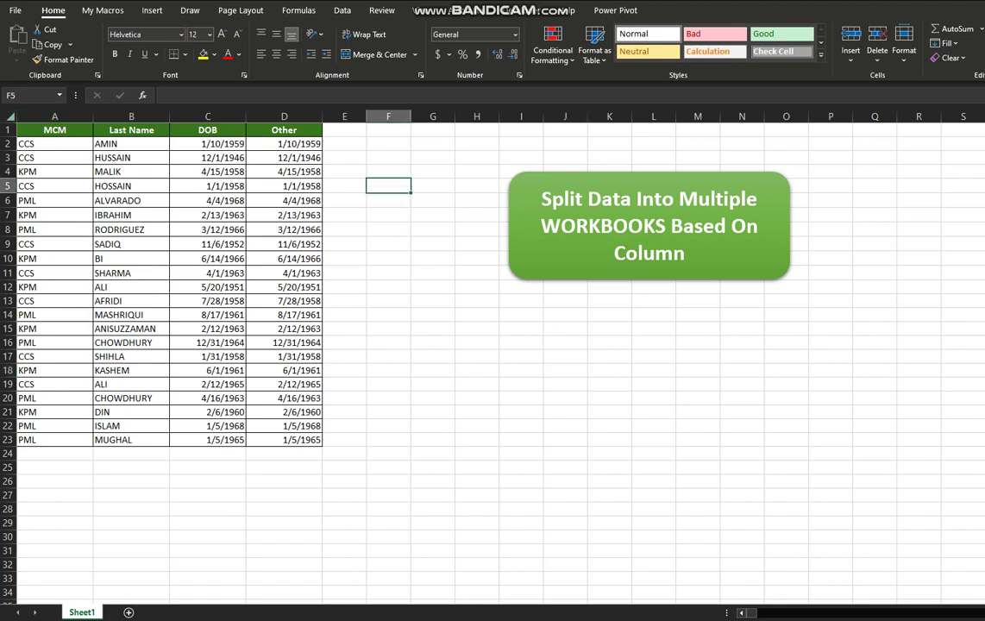
type("=uni")
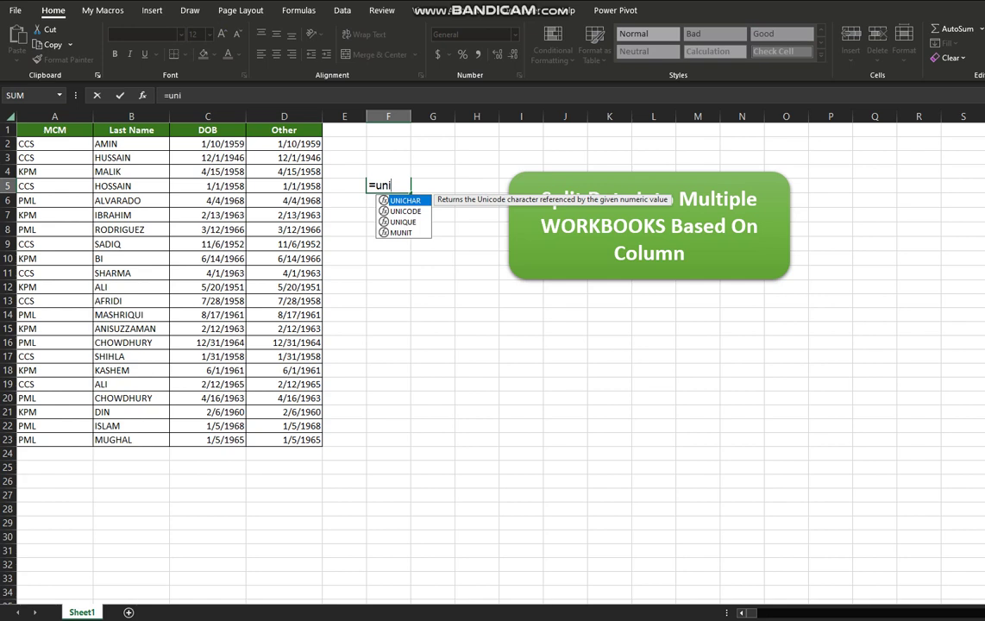
type("QUE(")
key("Left")
key("ctrl+Left")
key("ctrl+Left")
key("ctrl+Up")
key("Down")
key("ctrl+shift+Down")
key("Return")
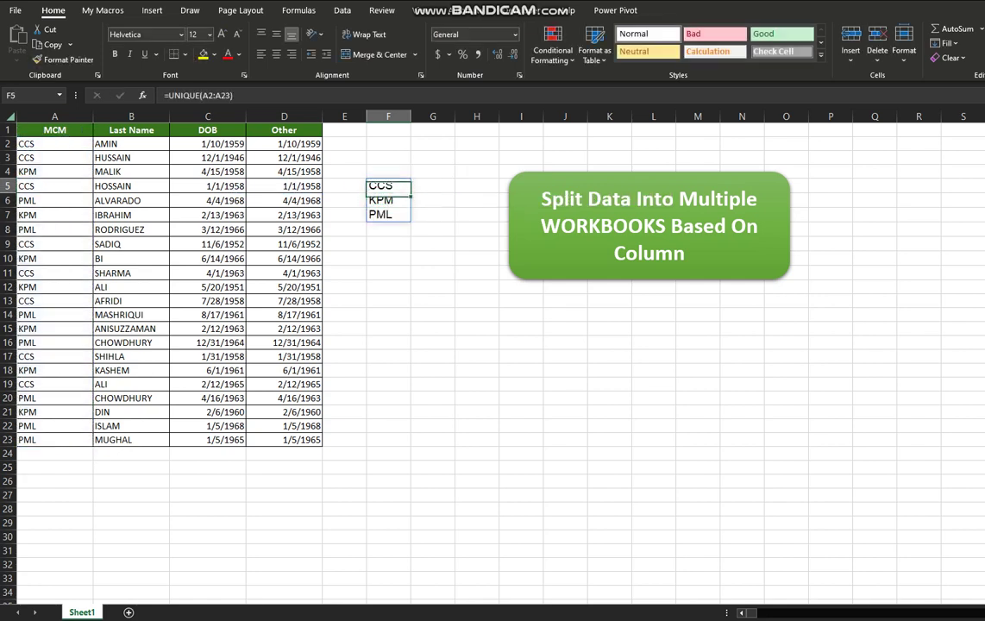
Delete the UNIQUE formula and its spilled list from F5:F7
key("shift+Down")
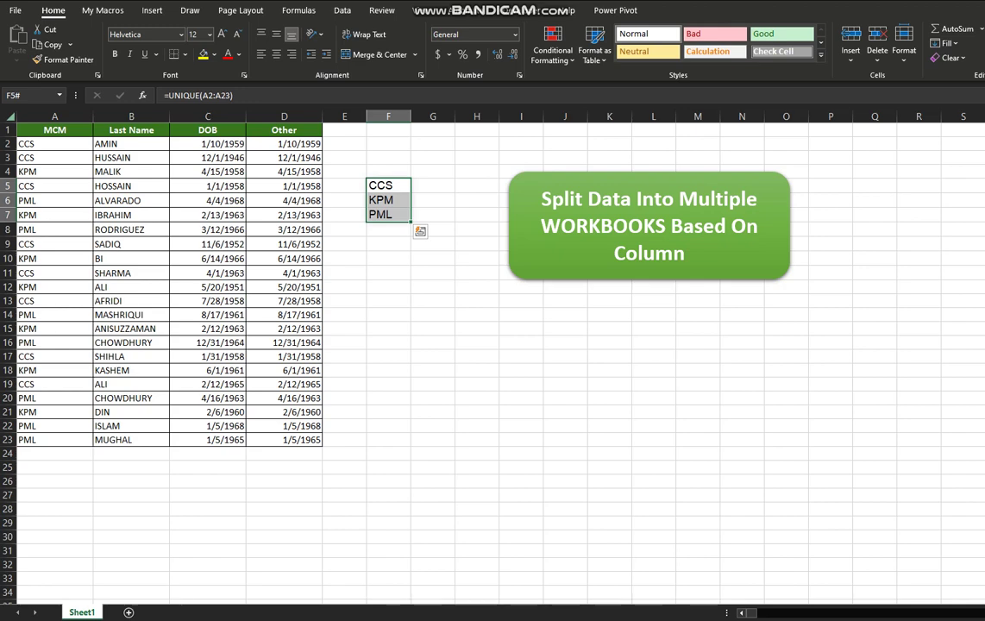
key("BackSpace")
key("Escape")
key("Delete")
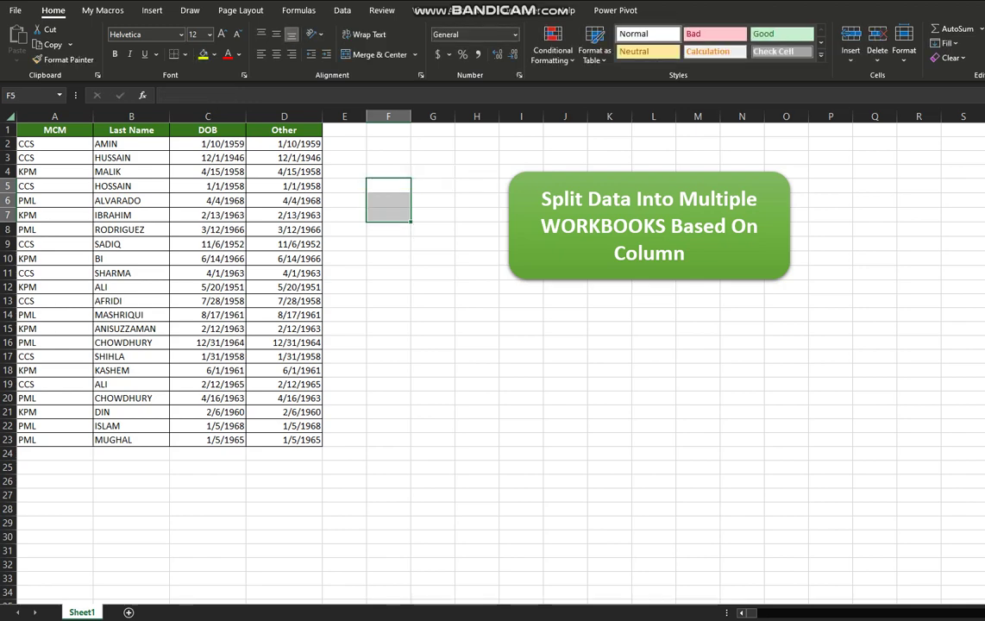
Switch to File Explorer, open Workbook_PML.xlsx from Downloads, and examine its MCM entries in A2:A8 before returning to the source workbook
key("alt+Tab")
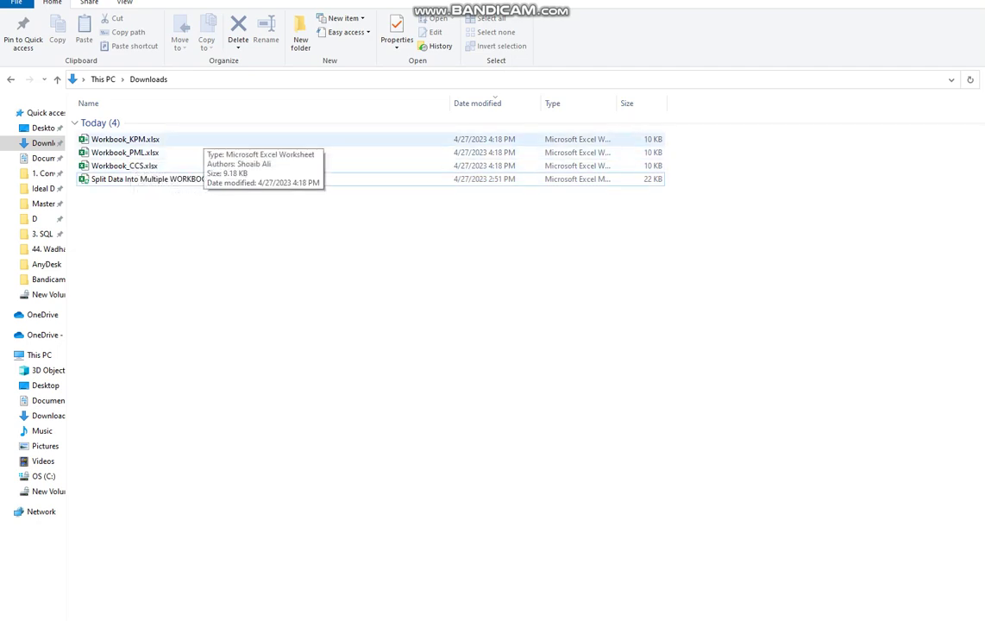
double_click(126, 153)
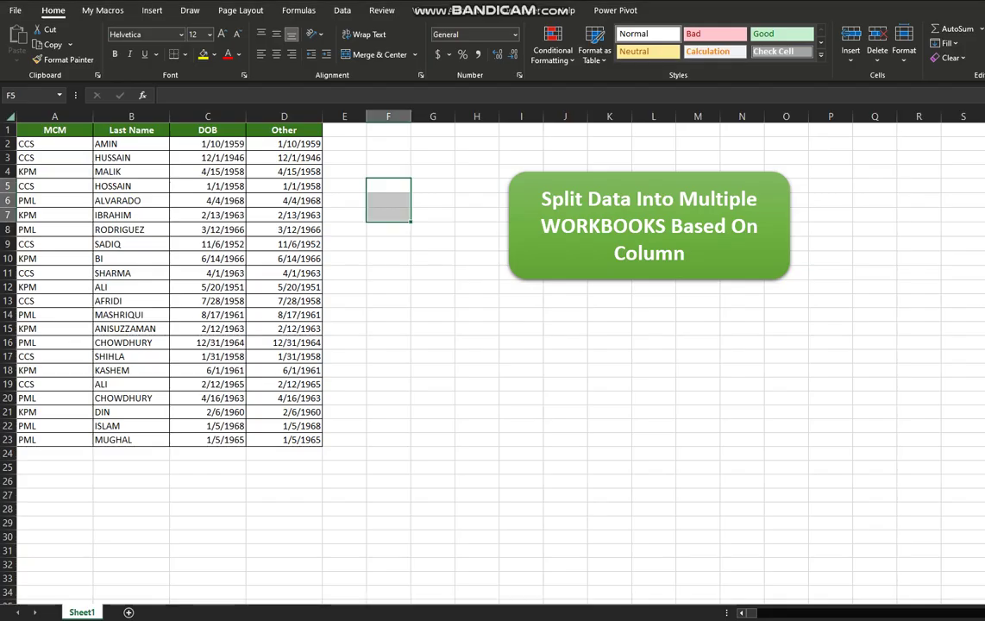
key("alt+Tab")
left_click_drag(28, 143, 27, 218)
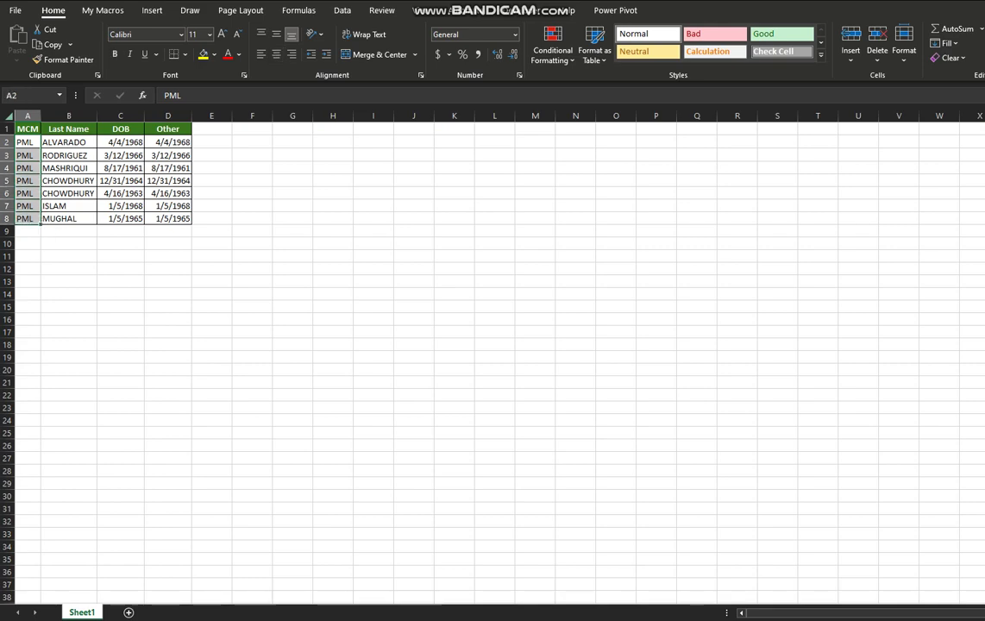
left_click(276, 584)
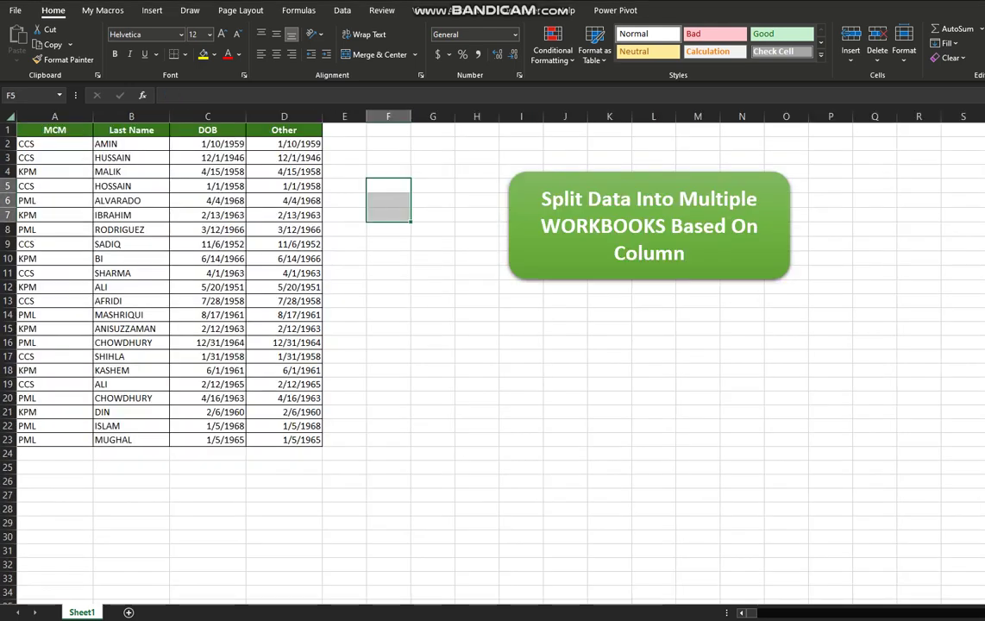
Add filters to the header row of the source data and filter the MCM column to show only PML
left_click(54, 130)
key("ctrl+shift+l")
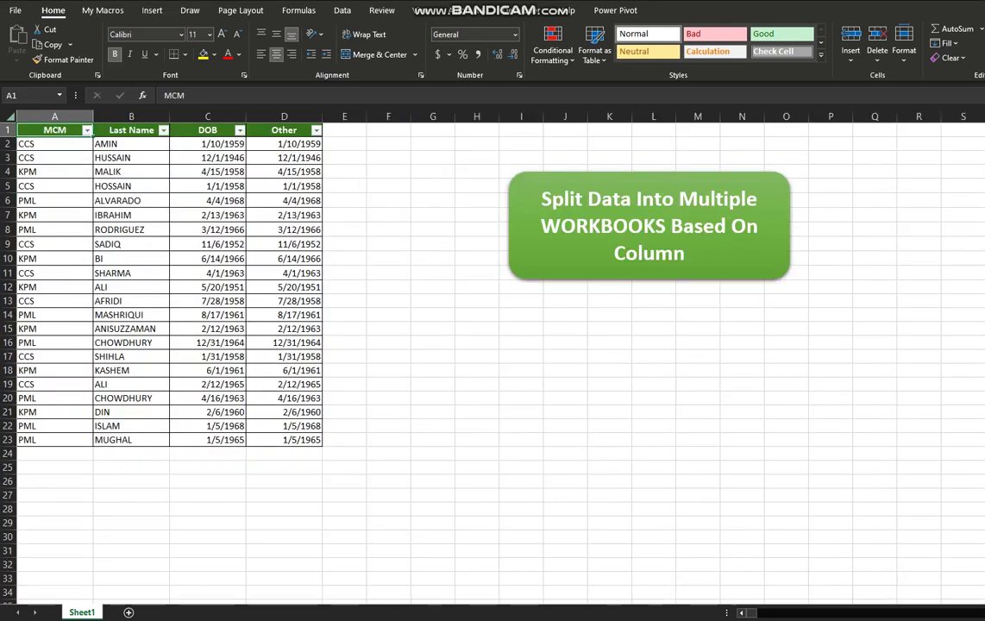
left_click(87, 131)
left_click(47, 280)
key("Down")
key("Down")
key("Down")
key("space")
key("Return")
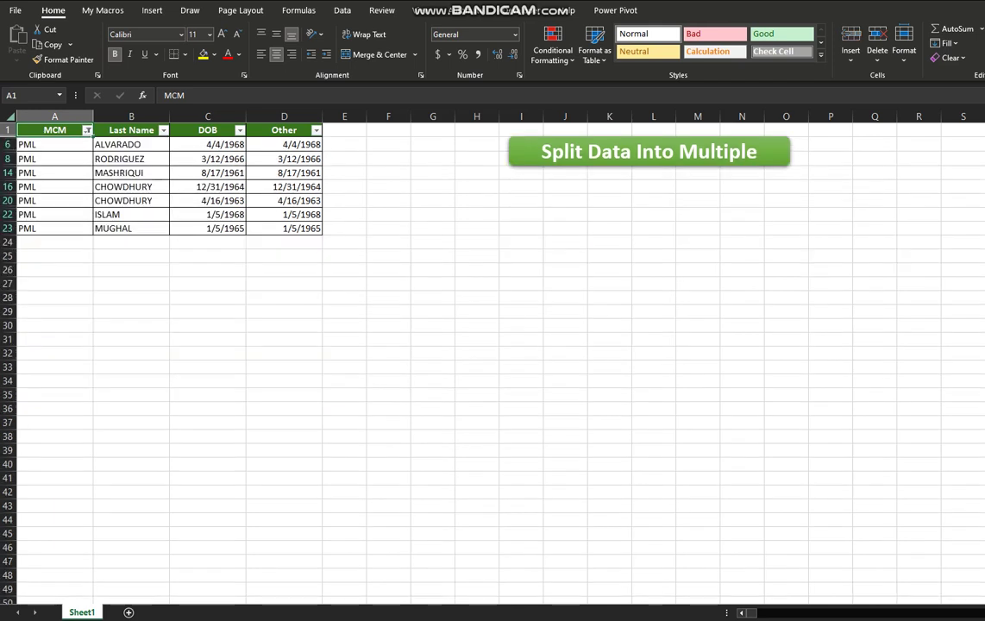
Select the filtered PML entries in the MCM column to compare them with the split workbook
key("Down")
key("ctrl+shift+Down")
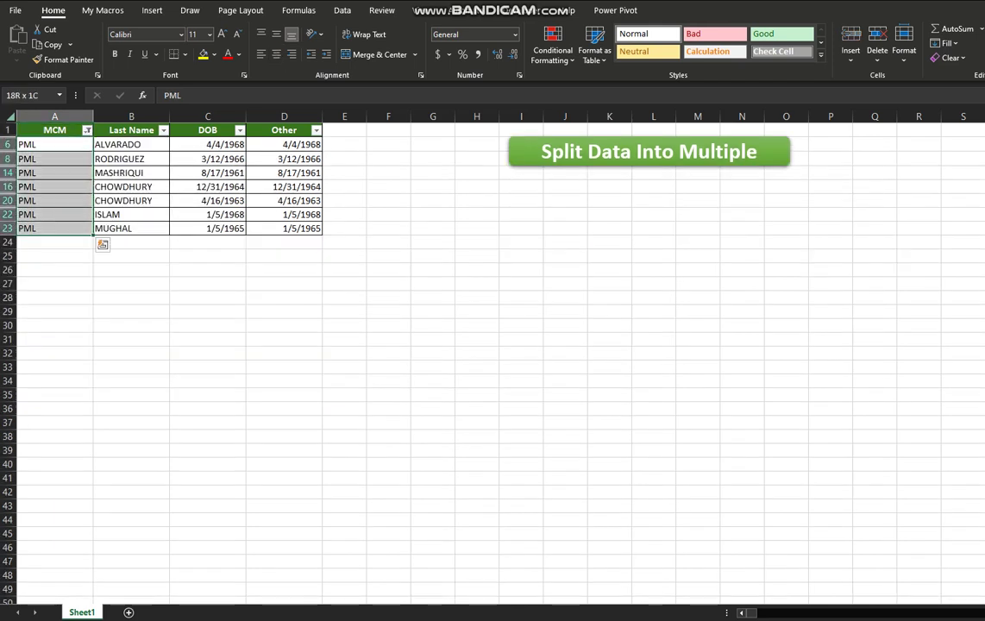
left_click(477, 187)
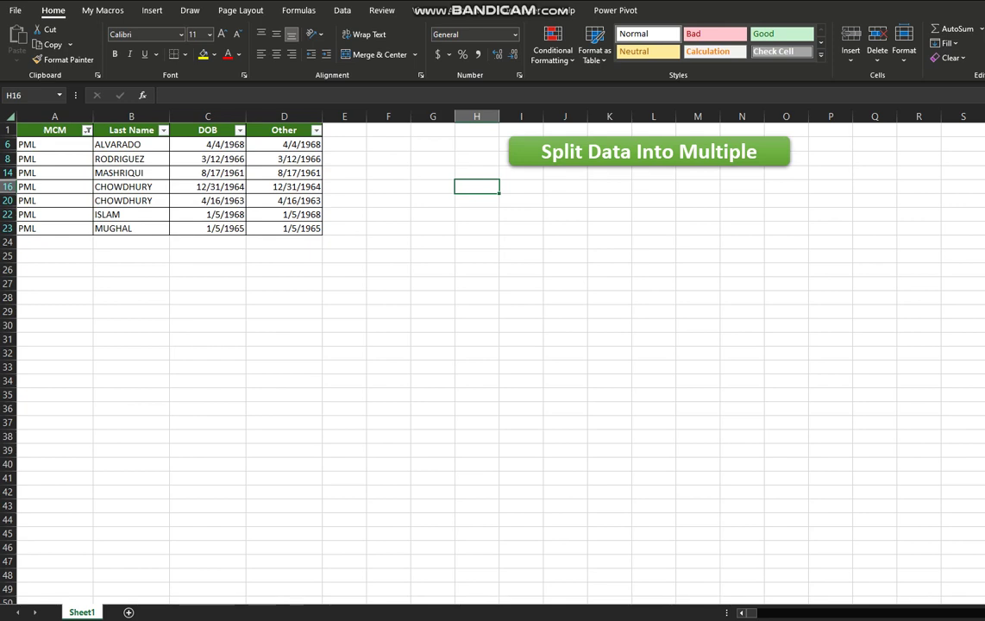